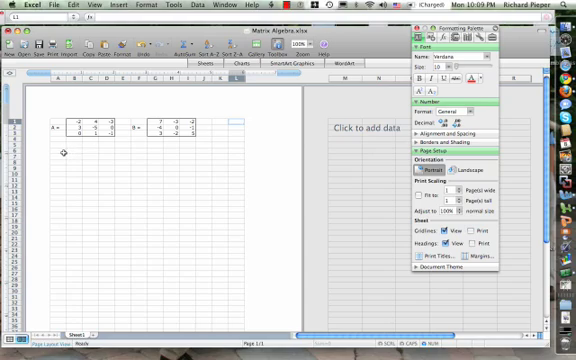
Enter the label "A⁻¹ =" in cell A6 with −1 as superscript.
click(61, 152)
text(A-1)
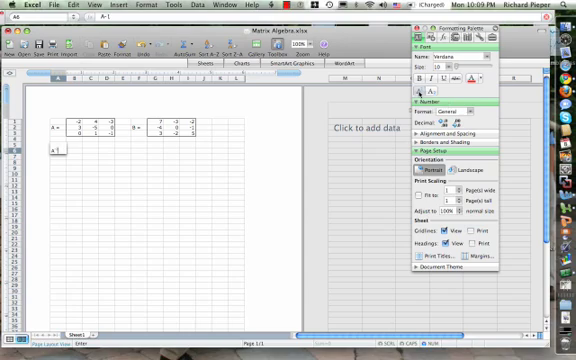
text(=)
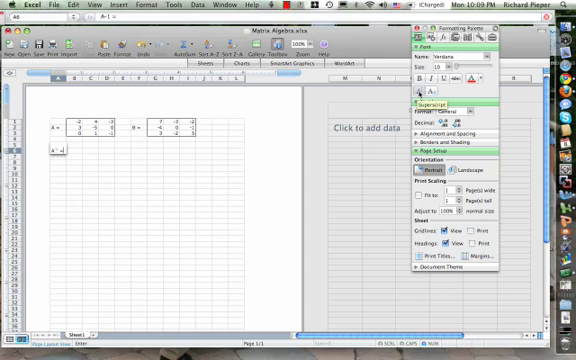
key(Return)
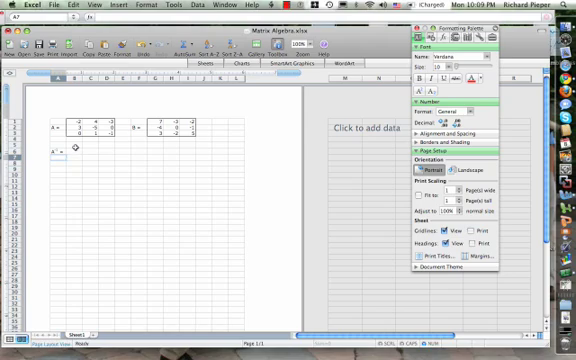
Fill B5:D7 with =MINVERSE(B1:D3) entered as an array formula.
drag(75, 147, 102, 158)
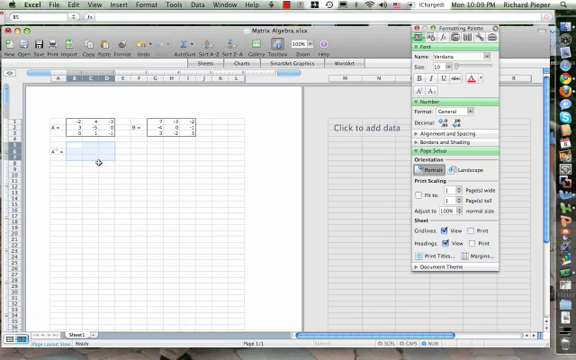
text(=)
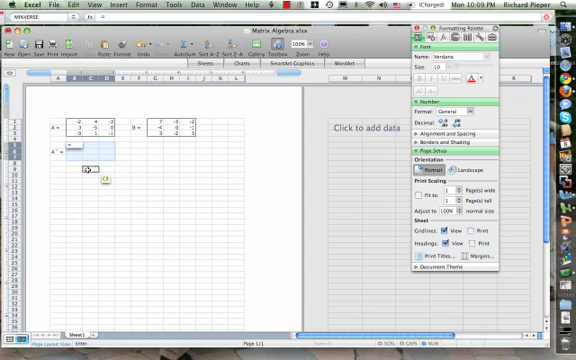
text(m)
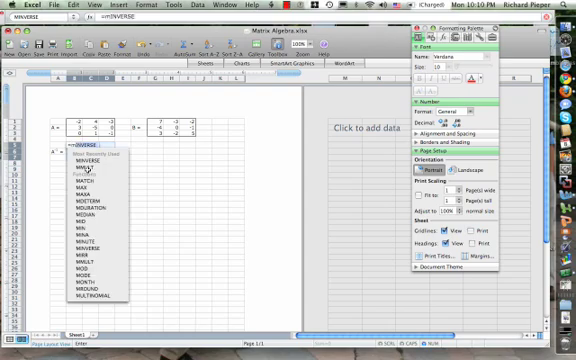
text(in)
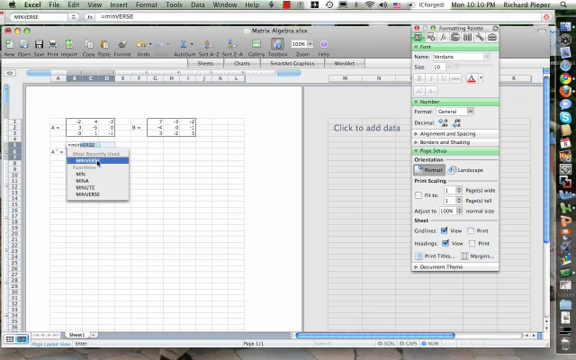
click(98, 162)
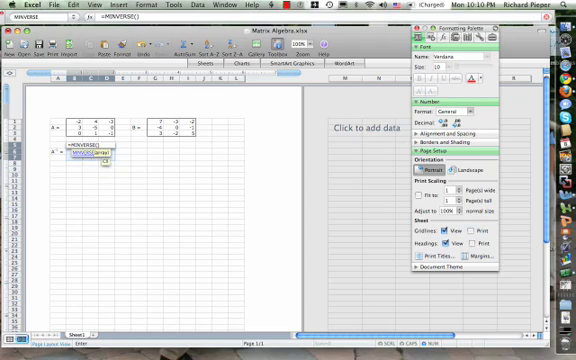
drag(70, 122, 104, 133)
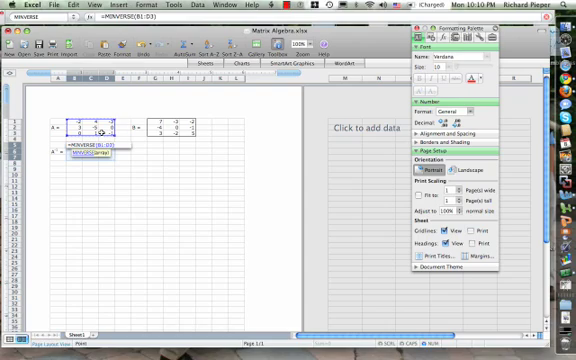
key(ctrl+shift+Return)
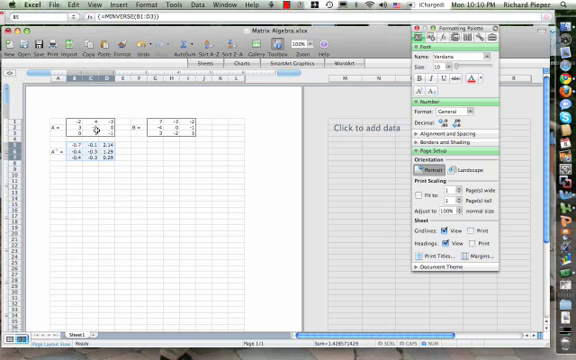
Widen the column so the inverse values show more decimal places.
drag(96, 77, 104, 77)
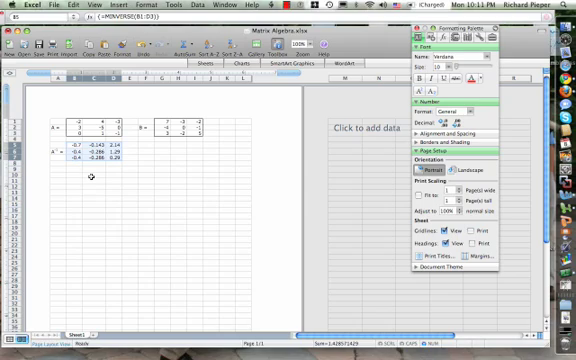
Enter the label "A*A⁻¹ =" in cell C10 with −1 as superscript.
click(91, 177)
text(A*)
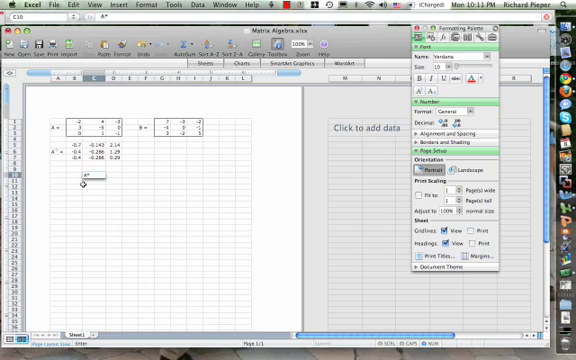
text(A-1 =)
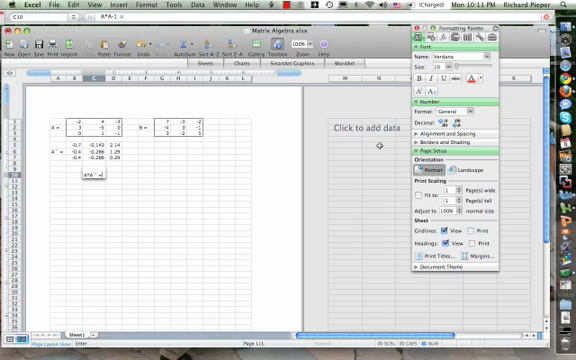
key(Return)
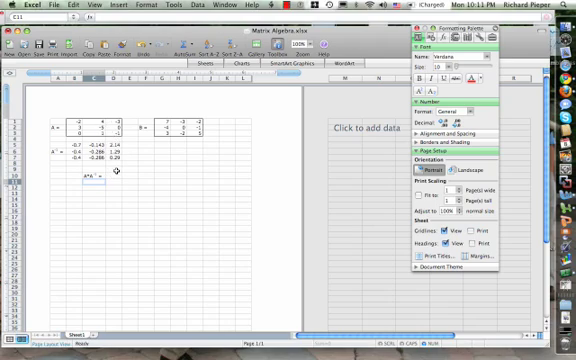
Build =MMULT(B5:D7, B1:D3) in a 3×3 block beside the A*A⁻¹ label.
drag(116, 172, 146, 184)
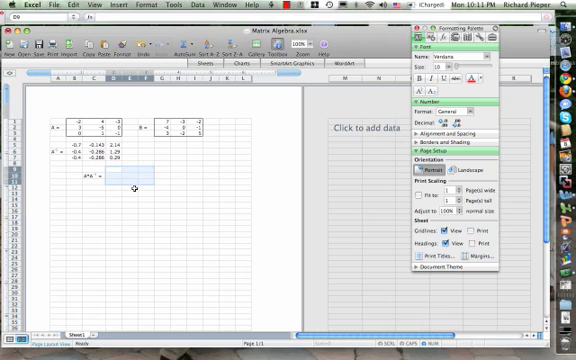
text(=)
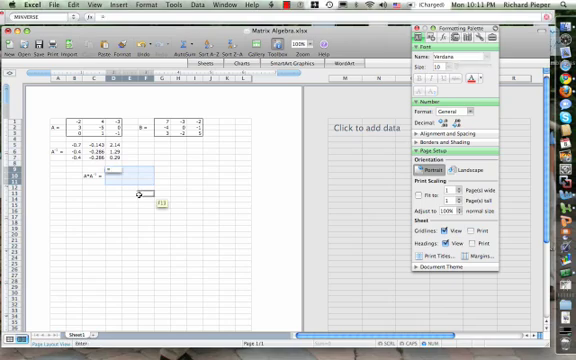
text(mMULT)
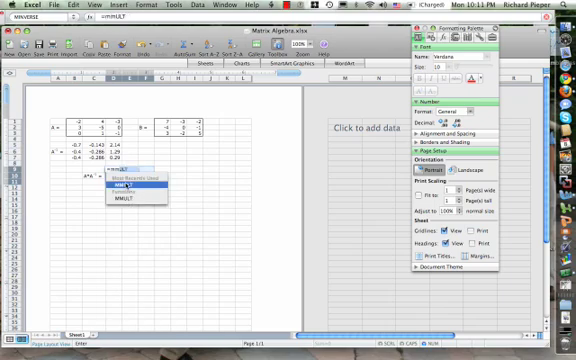
click(126, 184)
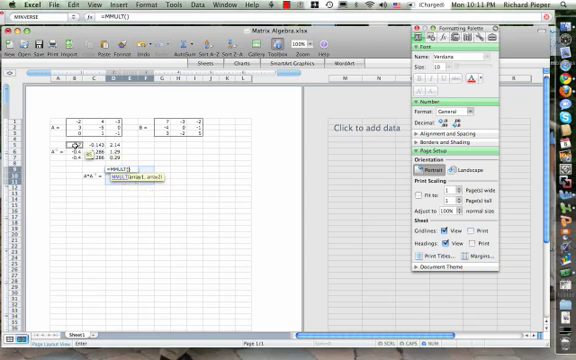
drag(75, 145, 108, 158)
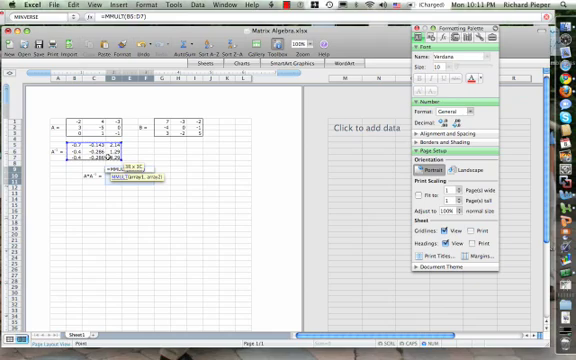
text(,)
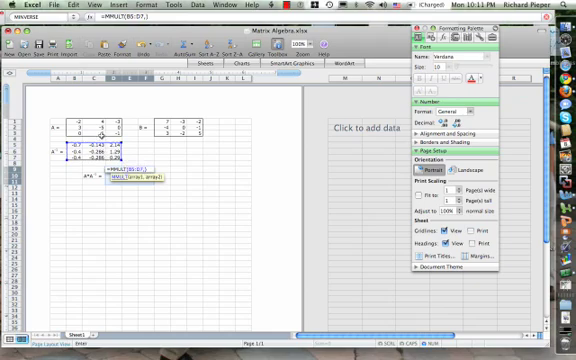
drag(76, 122, 110, 132)
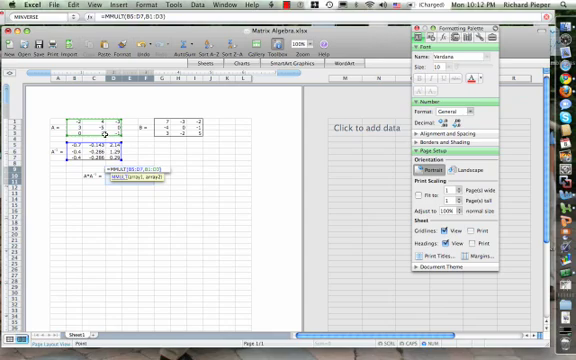
Enter the MMULT formula as an array, yielding the 3×3 identity matrix.
key(ctrl+shift+Return)
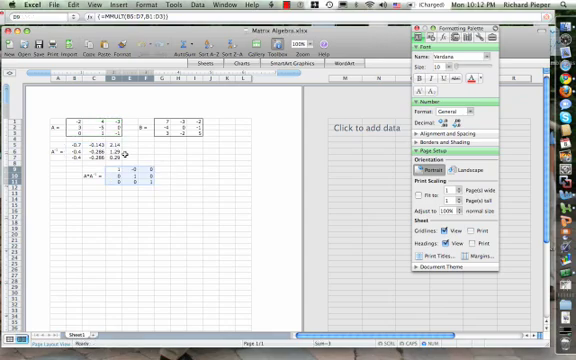